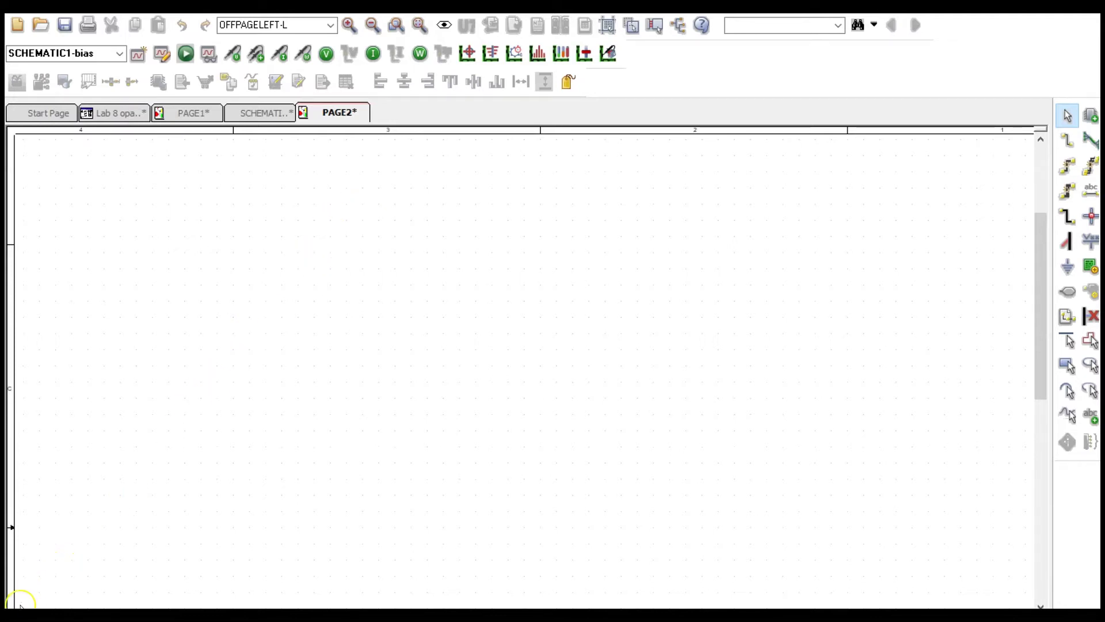
Place a uA741 op-amp from the Design Cache on the PAGE2 schematic and mirror it vertically
key("p")
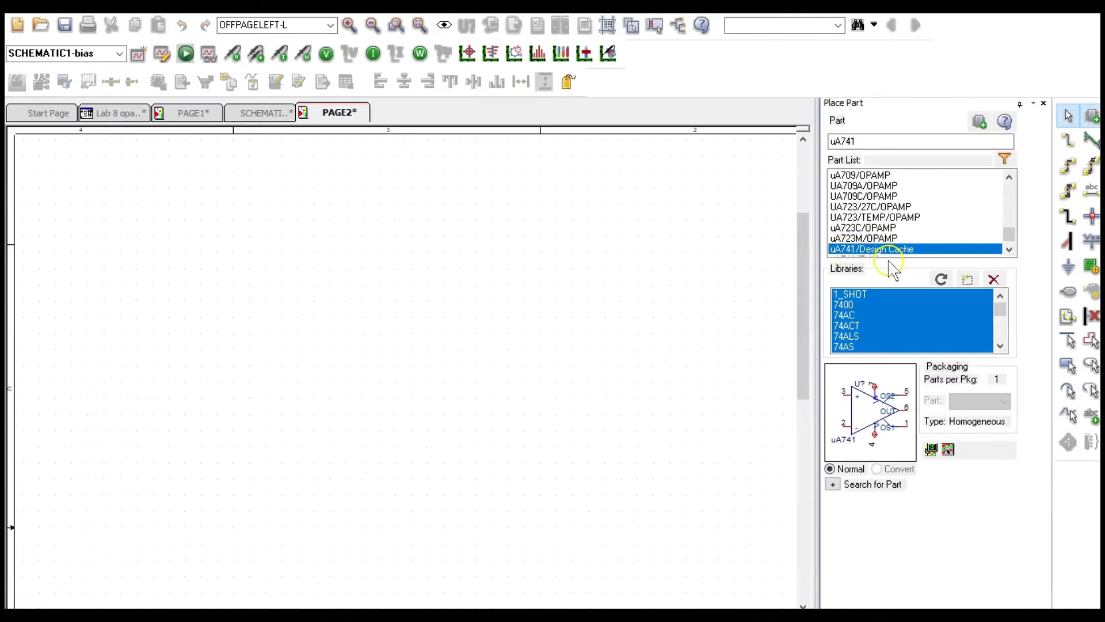
left_click(836, 142)
left_click(860, 142)
key("Return")
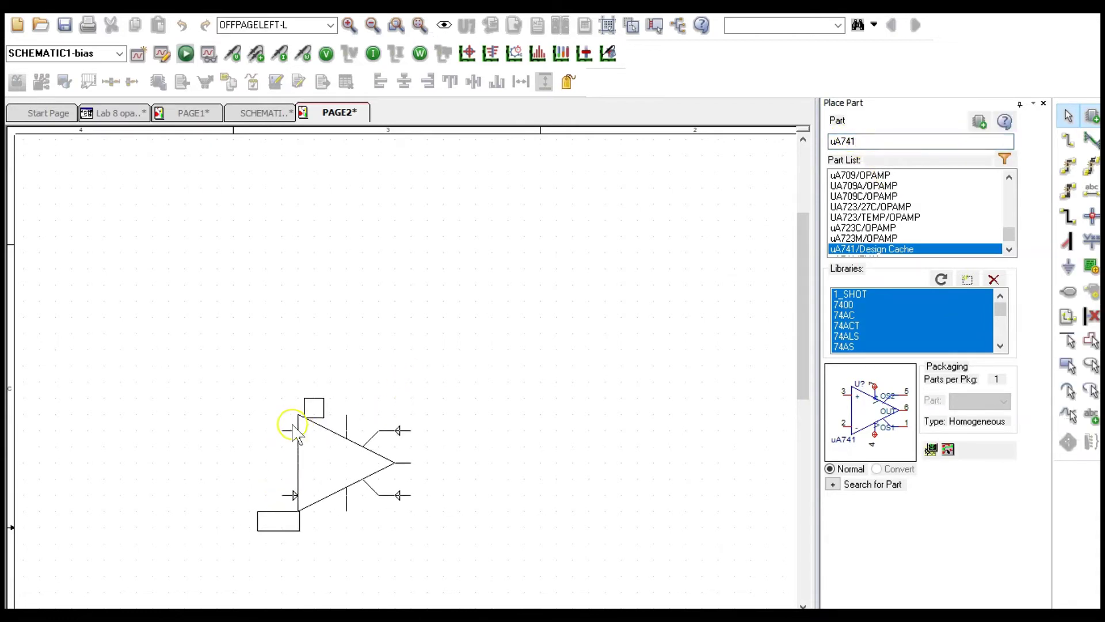
key("Escape")
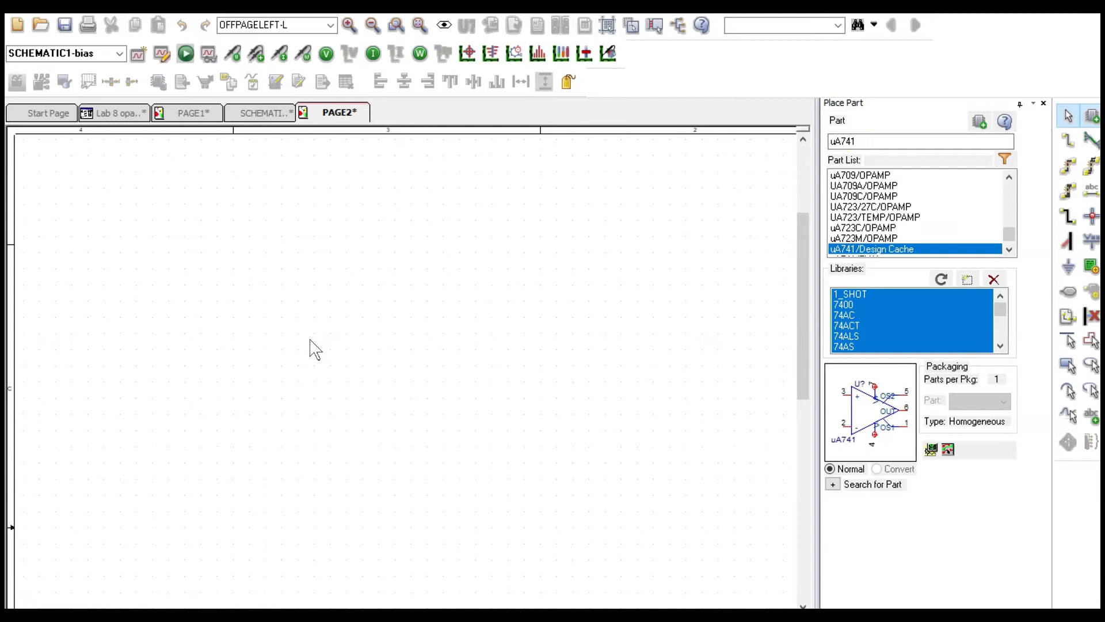
left_click(309, 348)
left_click_drag(329, 353, 357, 359)
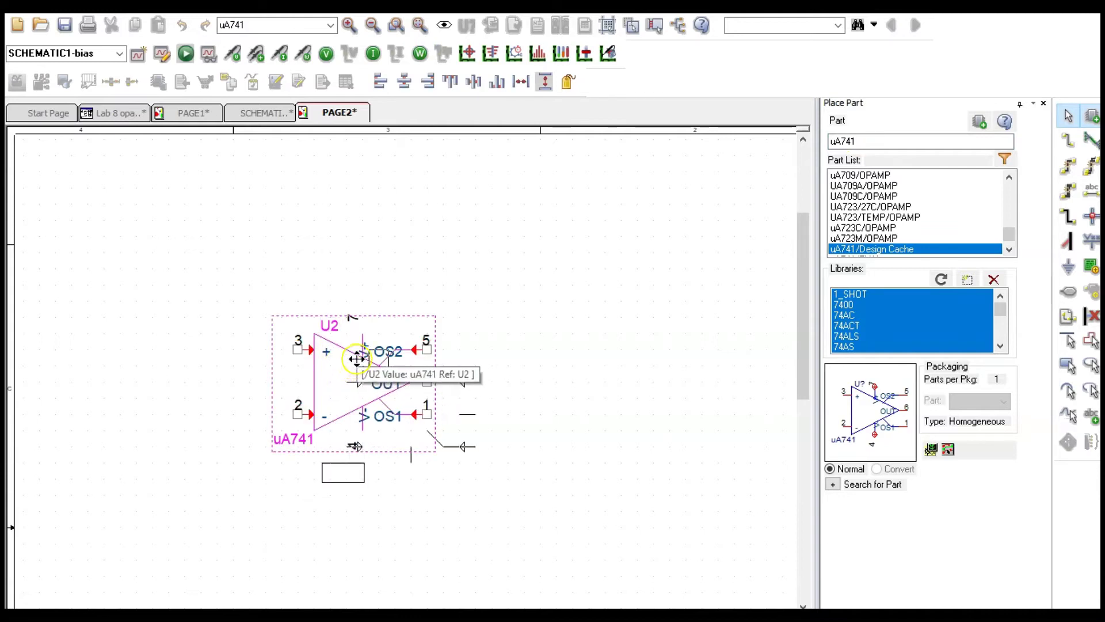
right_click(342, 354)
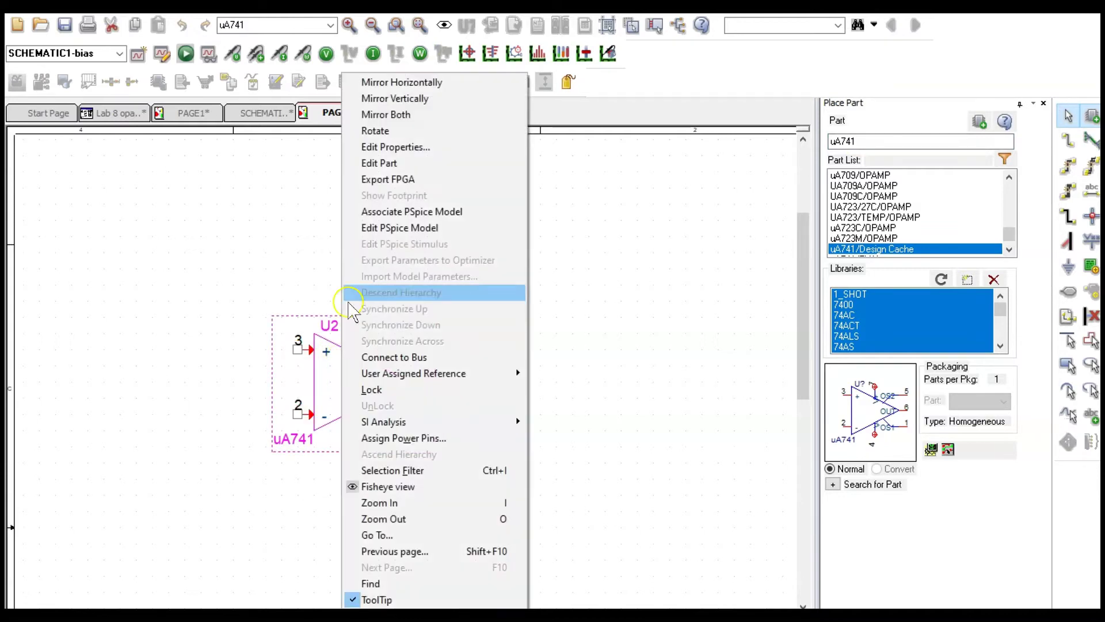
left_click(374, 99)
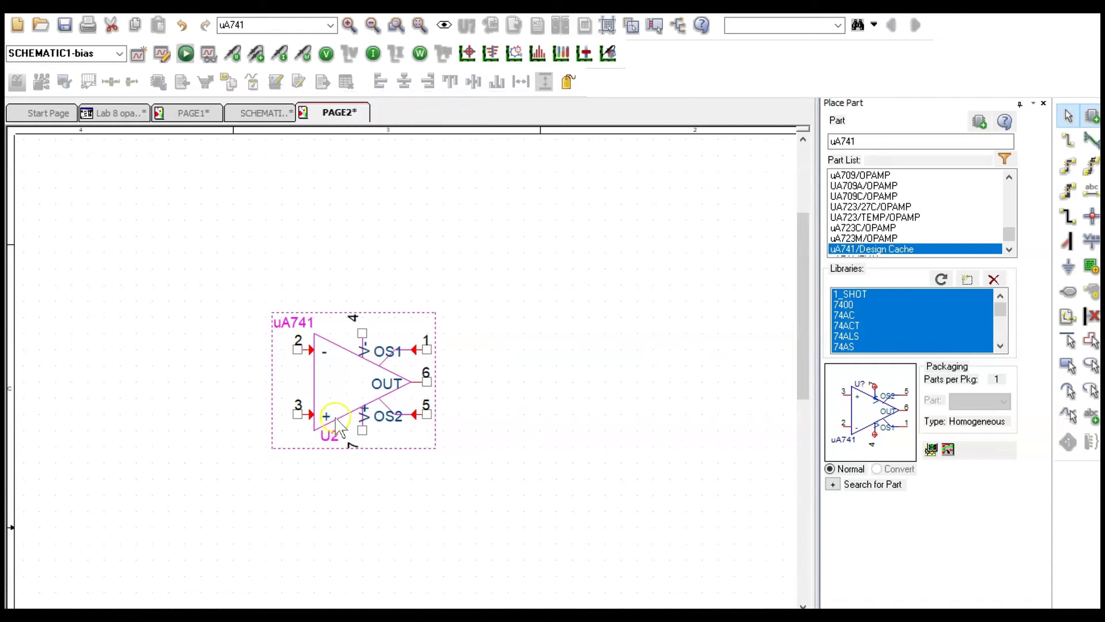
Place a VPULSE source from the SOURCE library below and to the left of the op-amp
type("VPULSE")
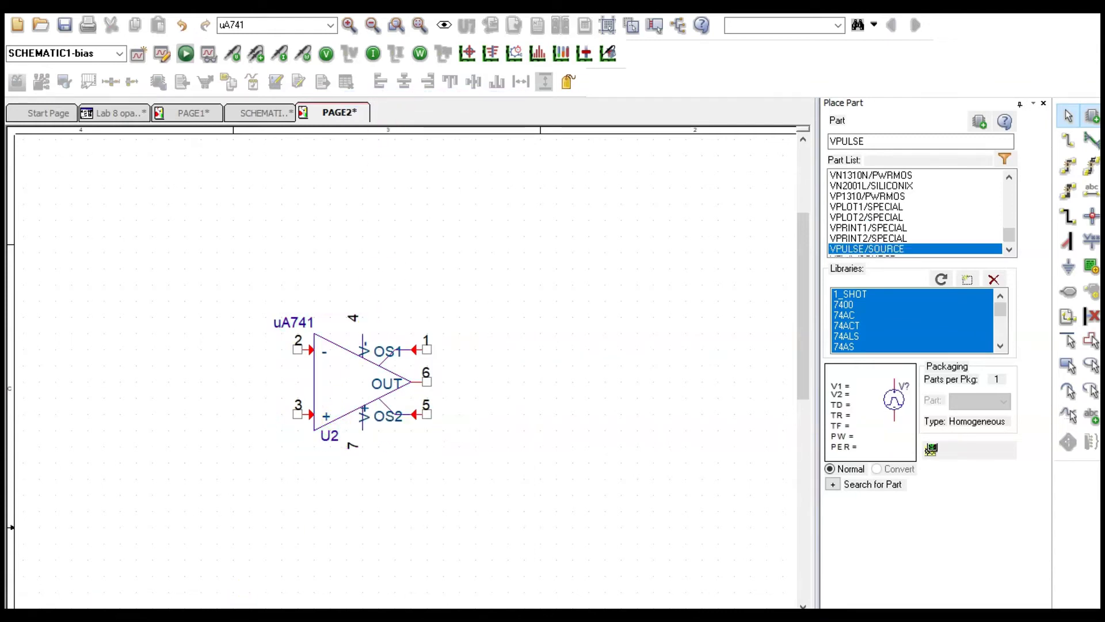
left_click(858, 140)
left_click(873, 138)
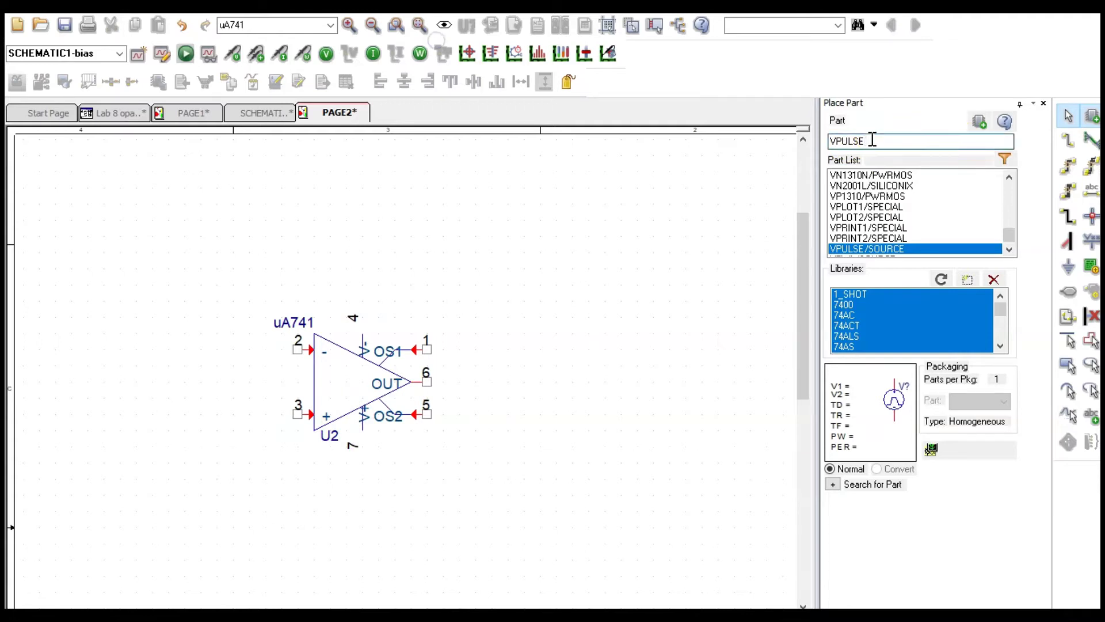
key("Return")
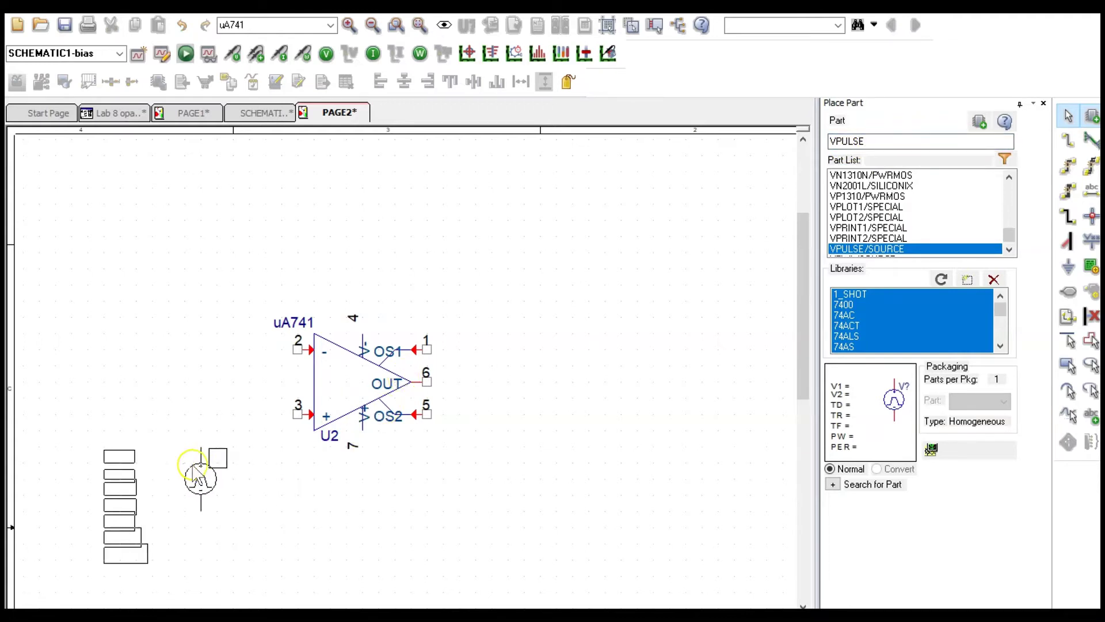
left_click(175, 502)
key("Escape")
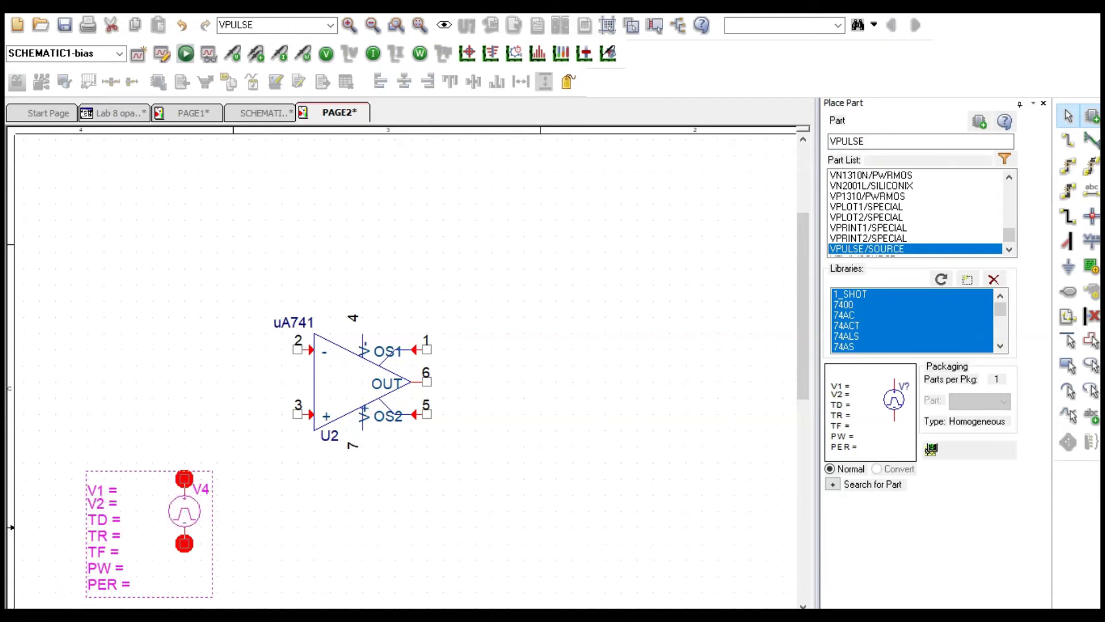
key("ctrl+Tab")
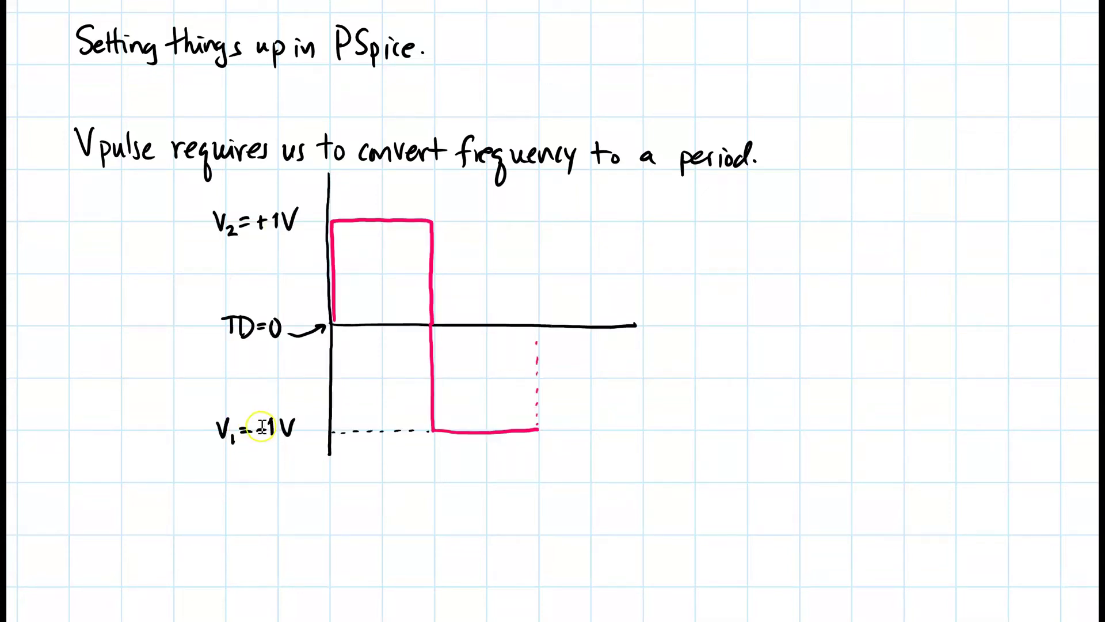
left_click_drag(281, 422, 289, 428)
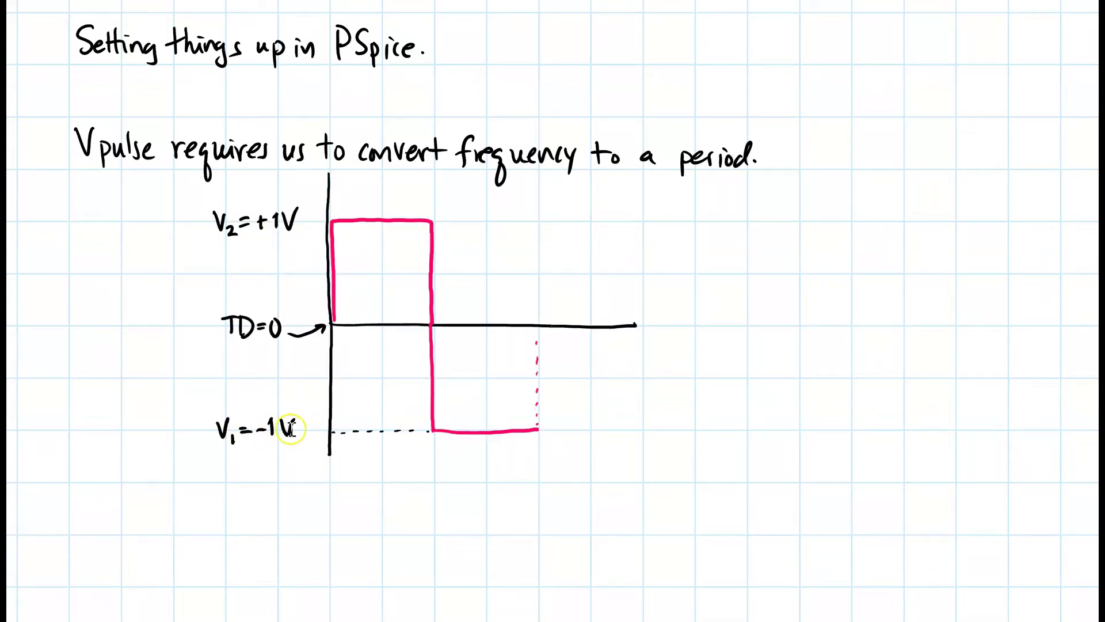
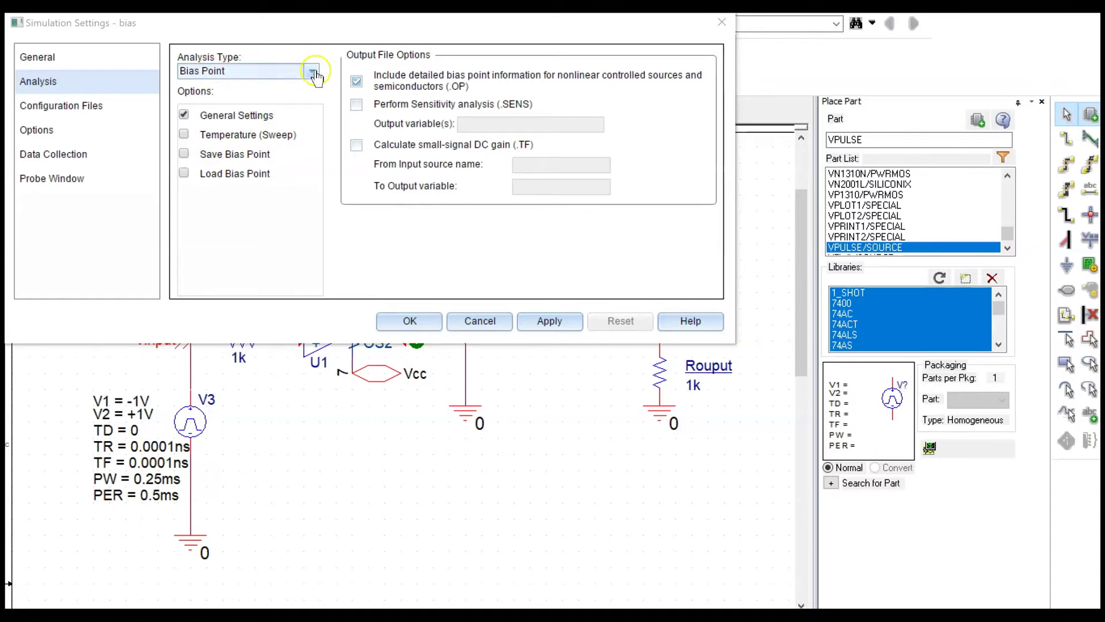
Set the bias simulation profile to Time Domain (Transient) with a 1.0ms run time and 0.01ms maximum step size
left_click(314, 72)
left_click(277, 90)
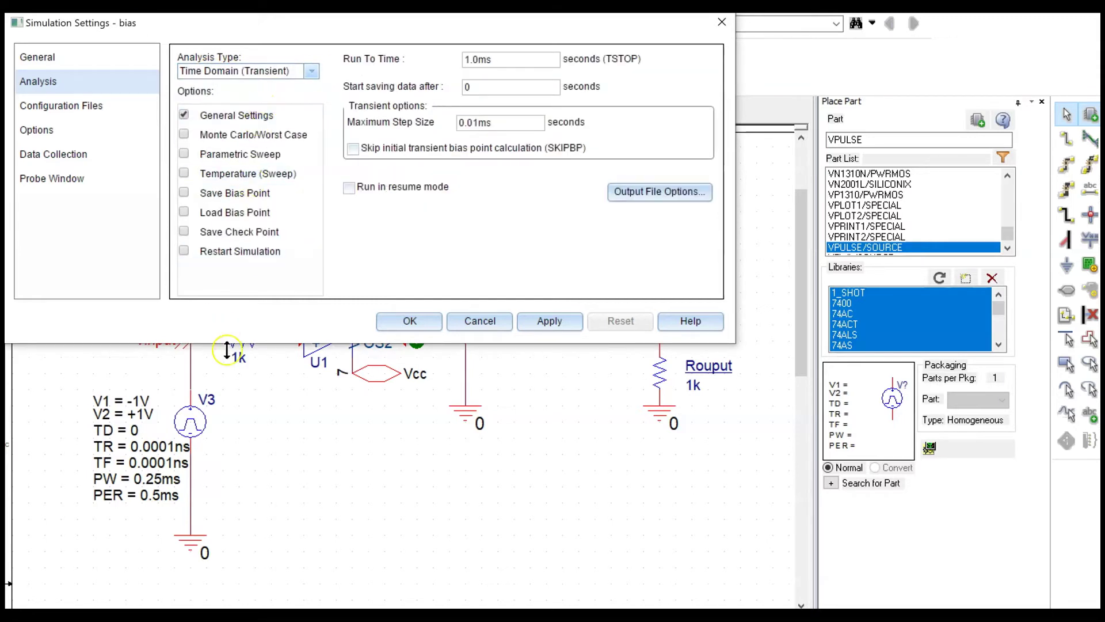
left_click(139, 494)
left_click(470, 59)
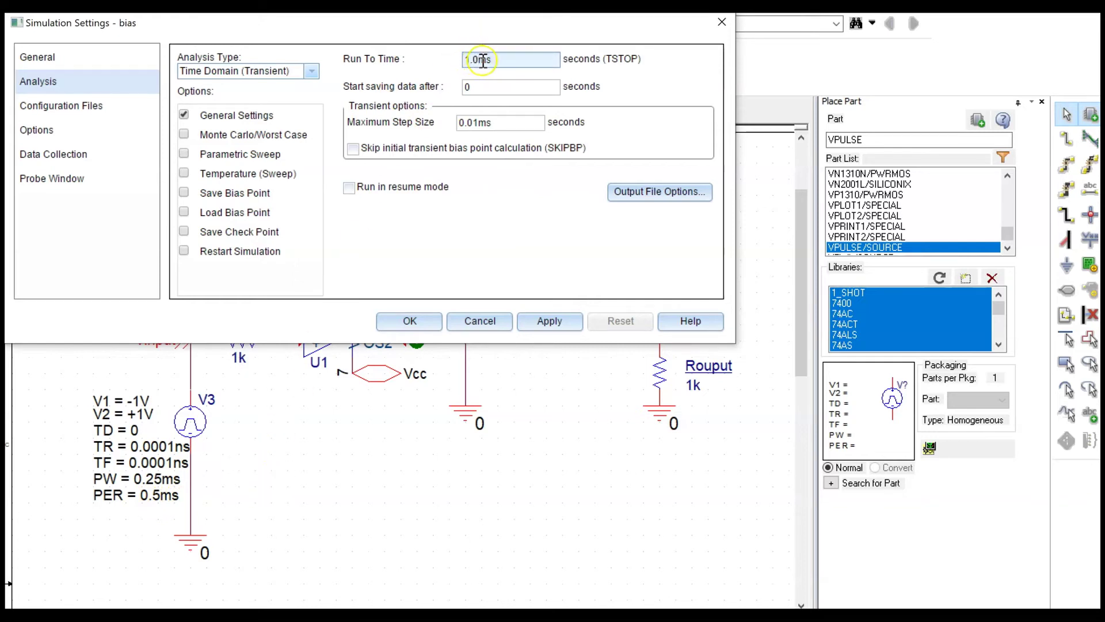
left_click(467, 120)
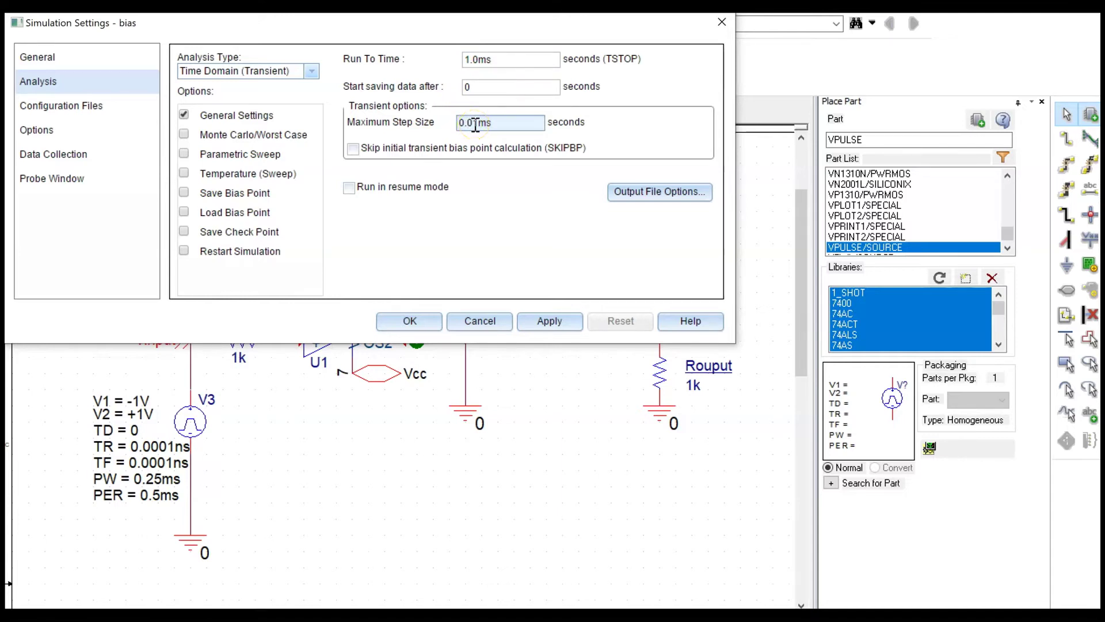
left_click(551, 323)
left_click(409, 322)
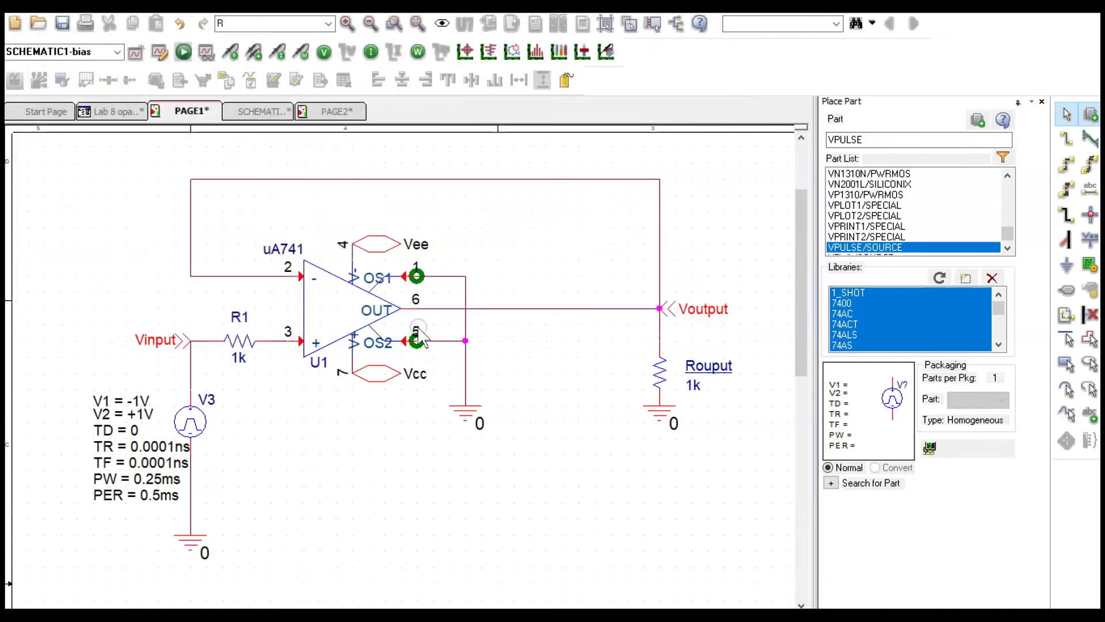
Run the simulation and plot the V(Voutput) and V(Vinput) traces, excluding power and current variables from the list
left_click(183, 53)
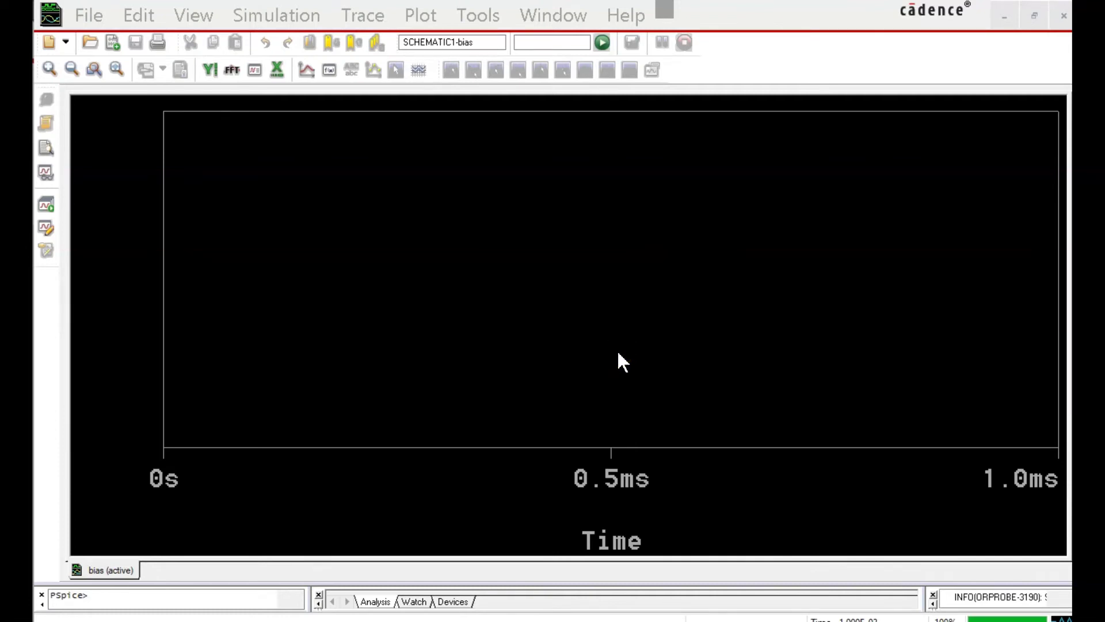
left_click(306, 69)
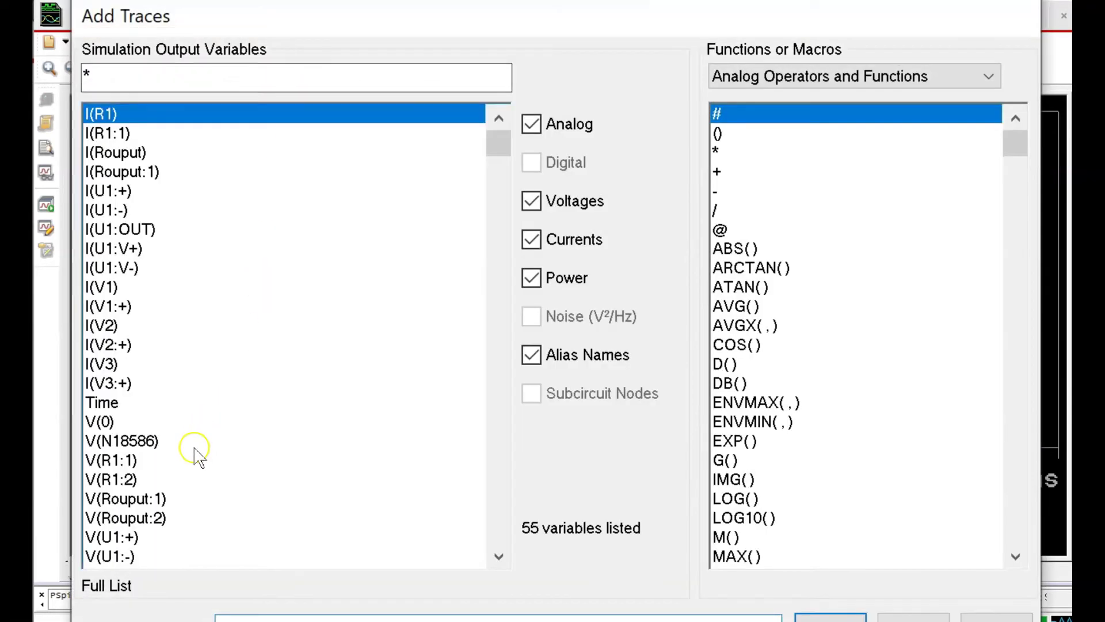
left_click(531, 279)
left_click(530, 240)
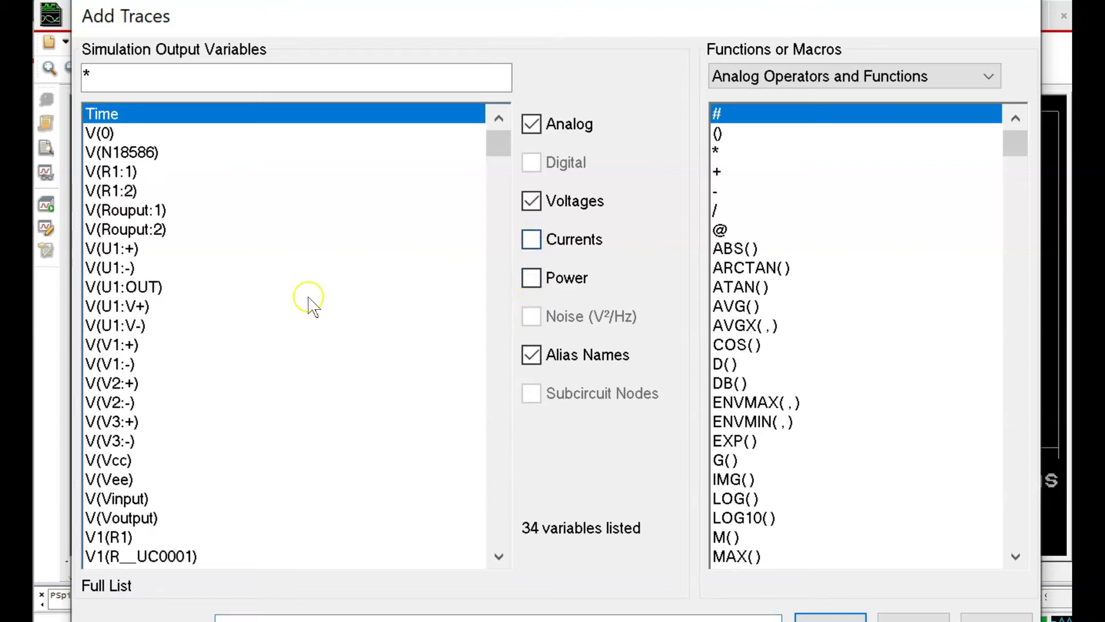
left_click(127, 518)
left_click(127, 498)
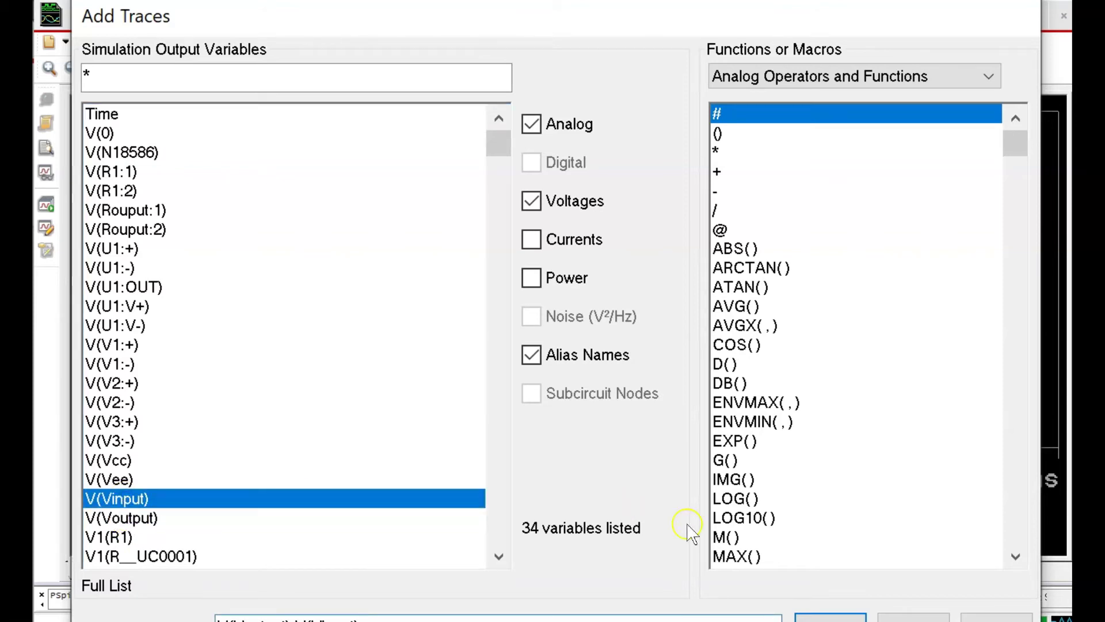
left_click(827, 618)
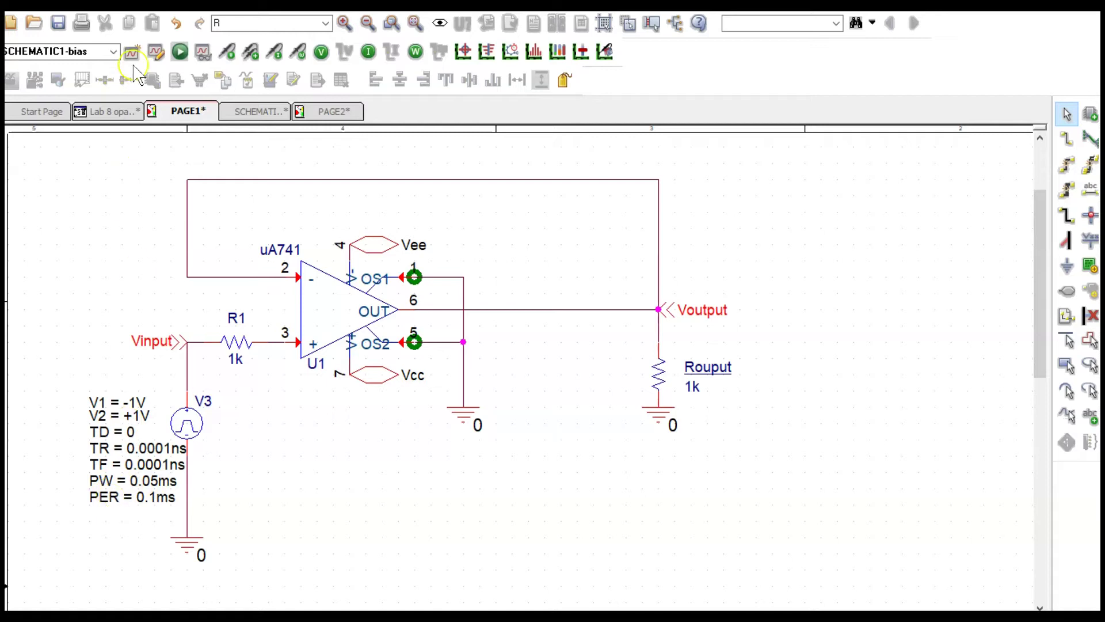
Change the simulation run time to 0.2ms and the maximum step size to 0.001ms, and rerun the simulation
left_click(156, 52)
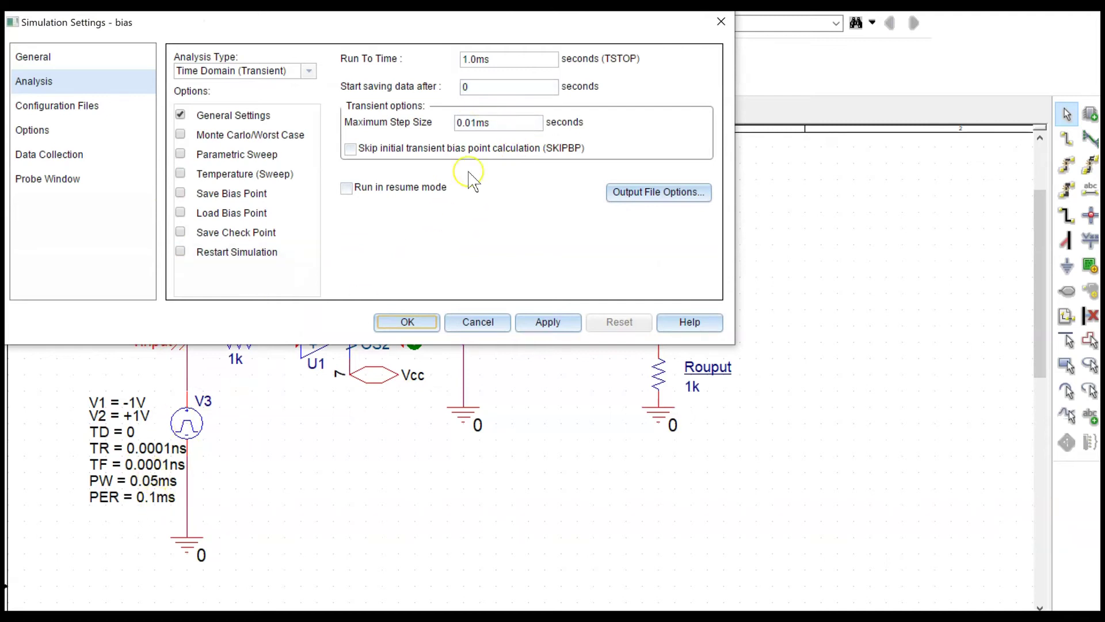
left_click(467, 62)
left_click_drag(463, 61, 472, 61)
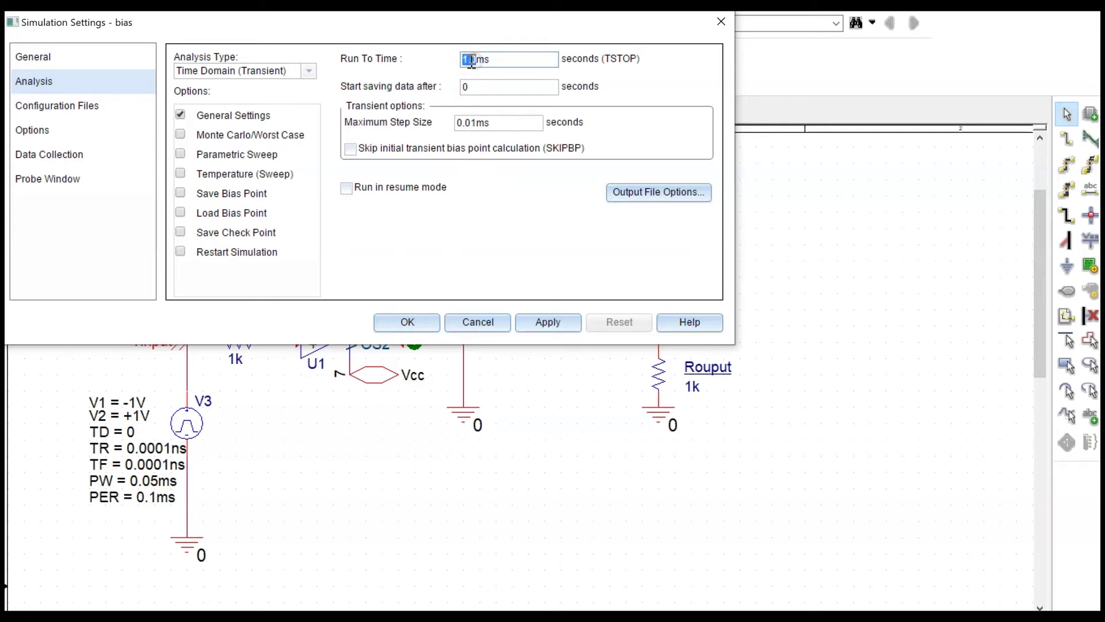
key("BackSpace")
type(".2")
left_click(463, 121)
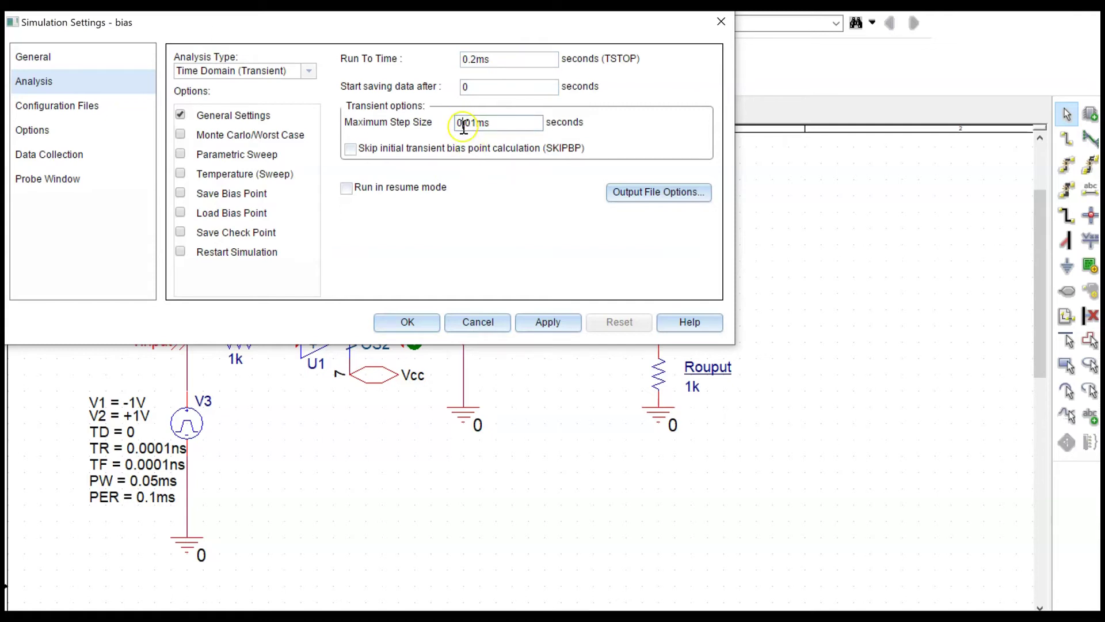
type("0")
left_click(550, 324)
left_click(421, 324)
left_click(179, 52)
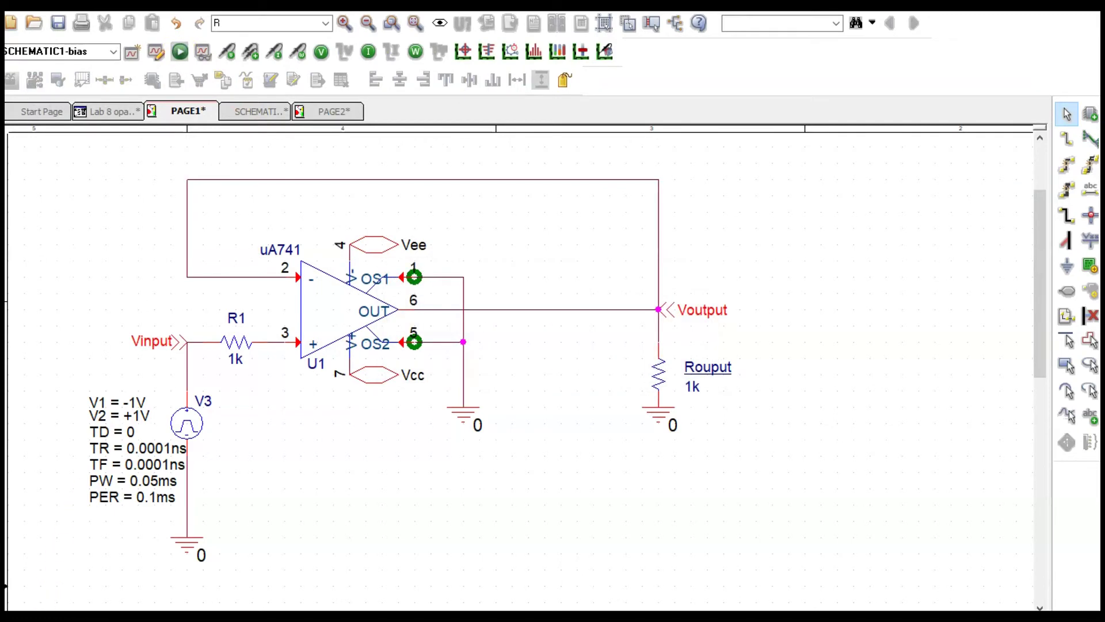
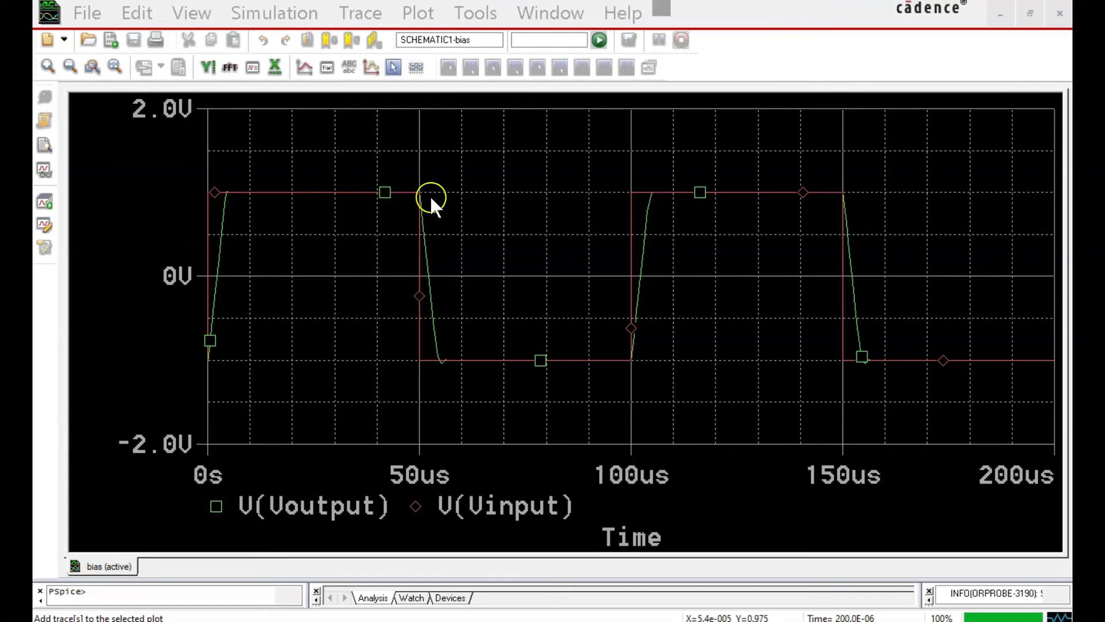
Enable the plot cursors and move cursor 1 to 2.5us on V(Voutput) with the search command sfxv(2.5us)
left_click(394, 67)
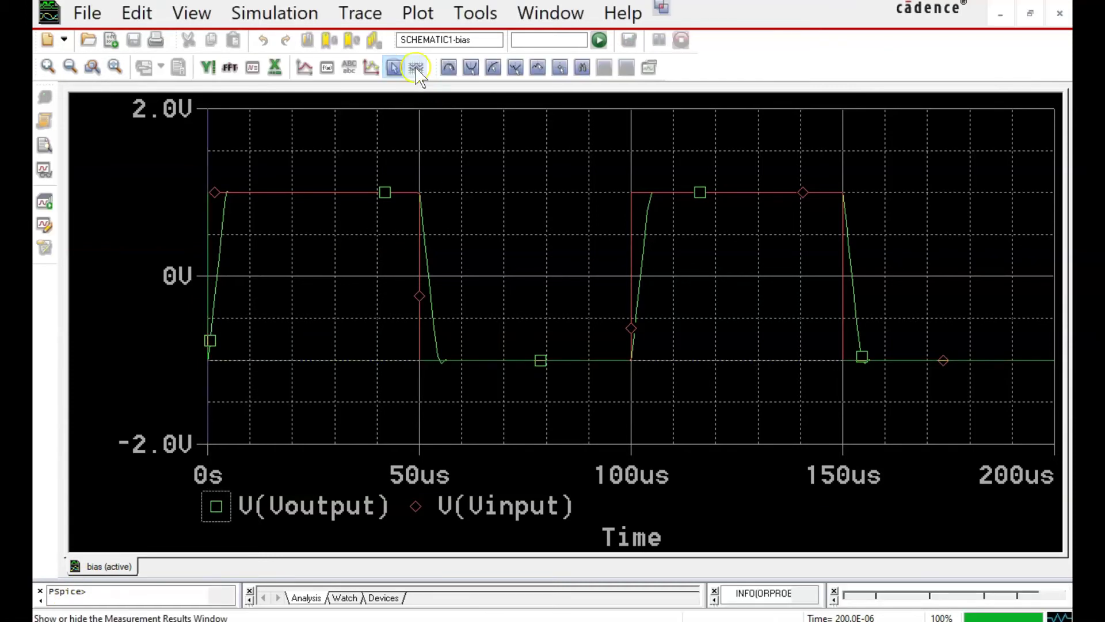
left_click(582, 68)
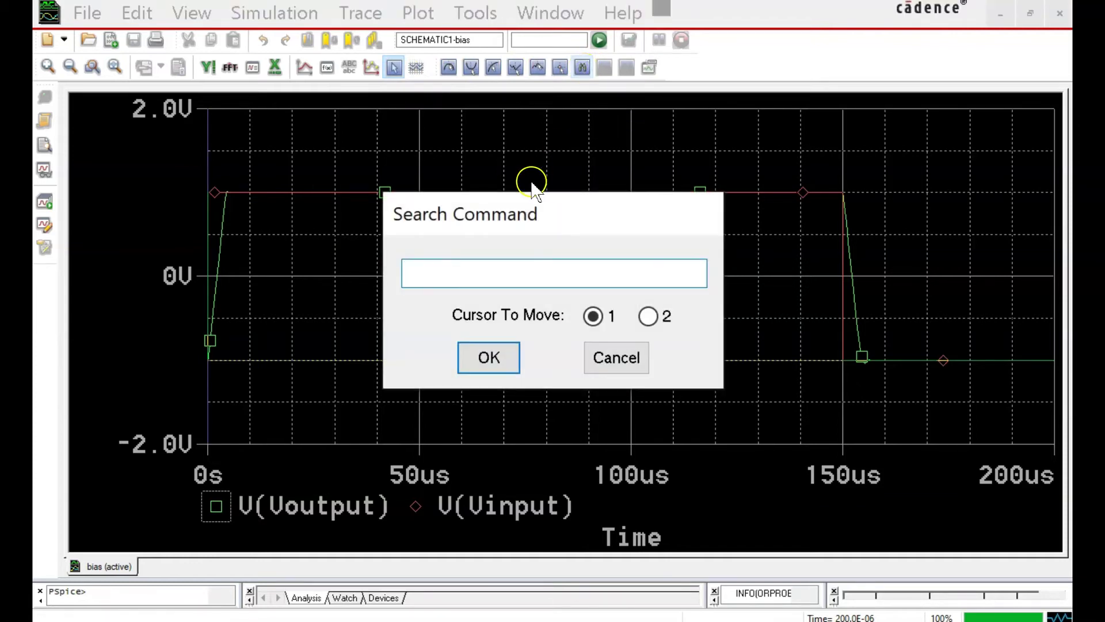
left_click_drag(592, 214, 680, 208)
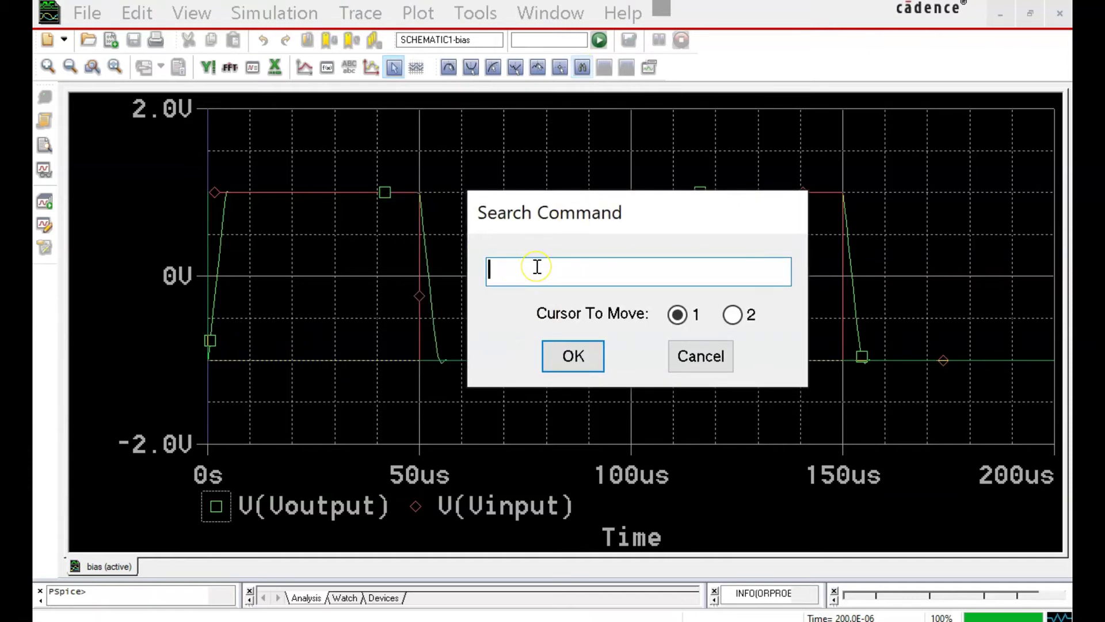
type("sfxv(")
type("2.5")
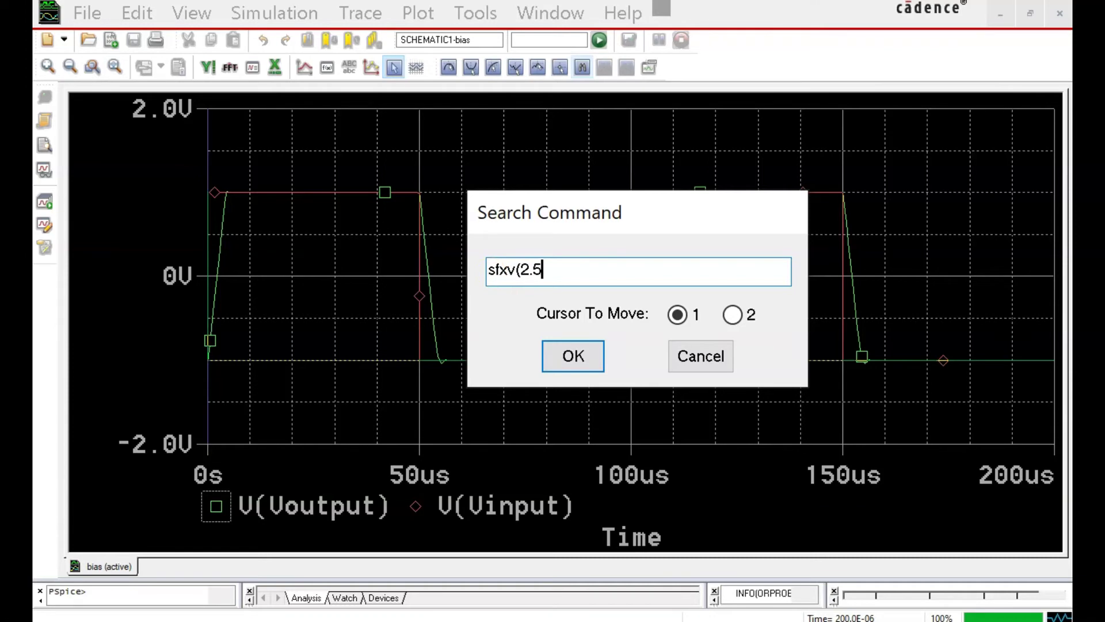
type("us)")
key("Return")
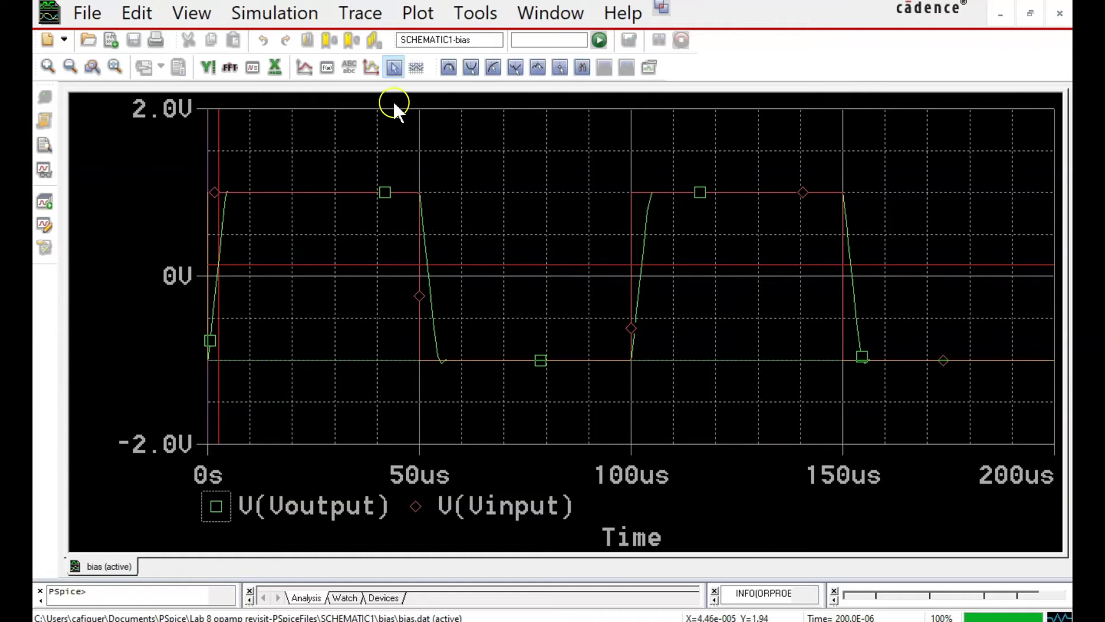
Label the cursor point on V(Voutput), hide the cursors, and move the label above the waveforms
left_click(650, 68)
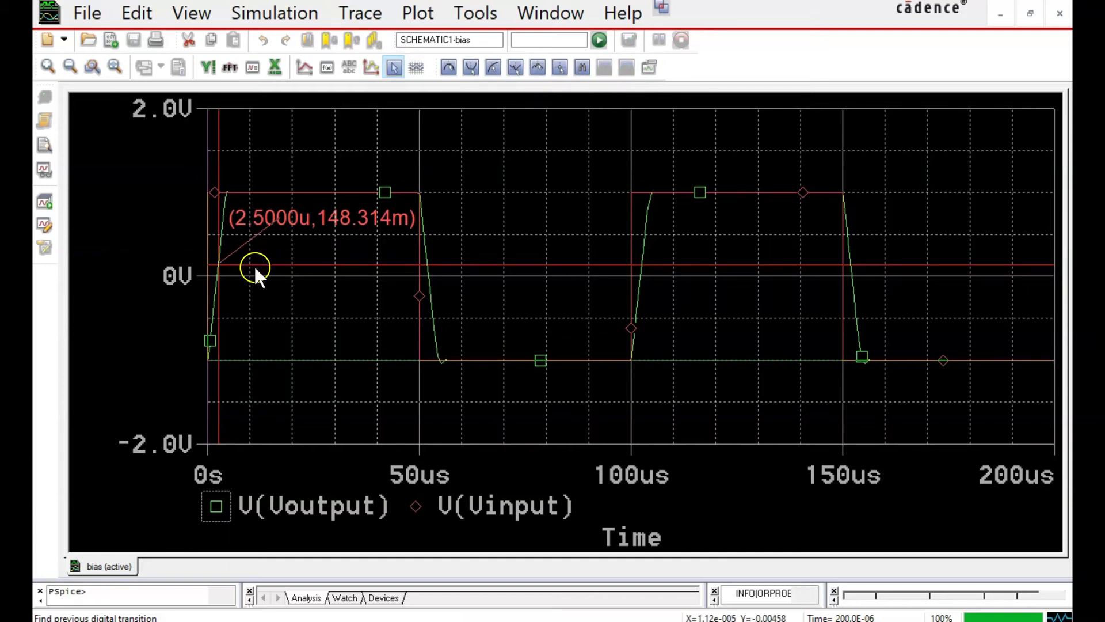
left_click(394, 67)
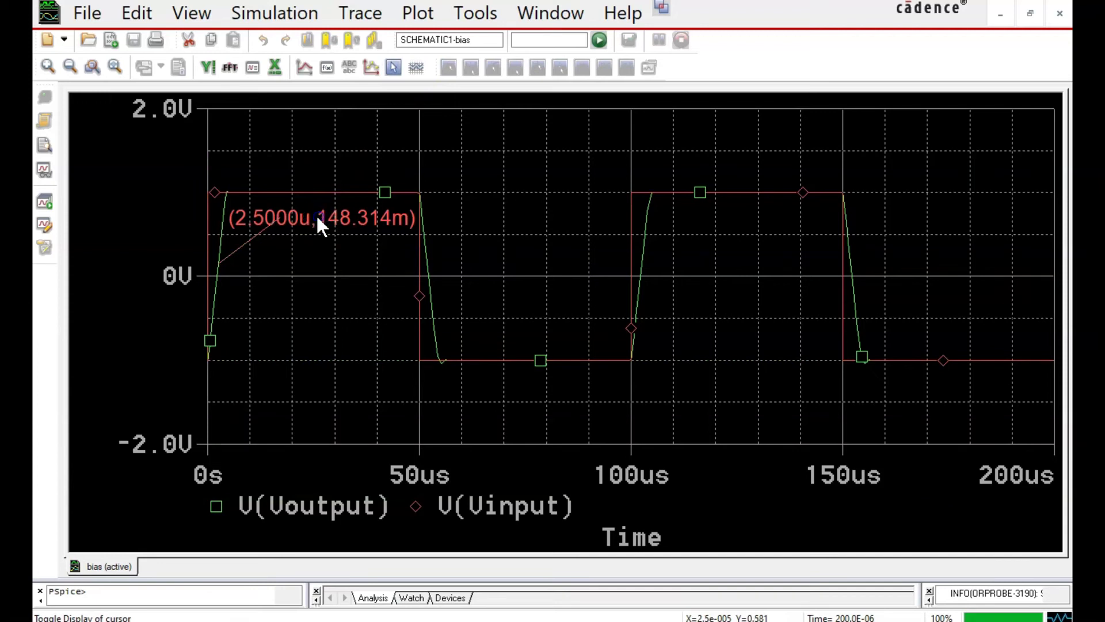
left_click_drag(309, 216, 287, 162)
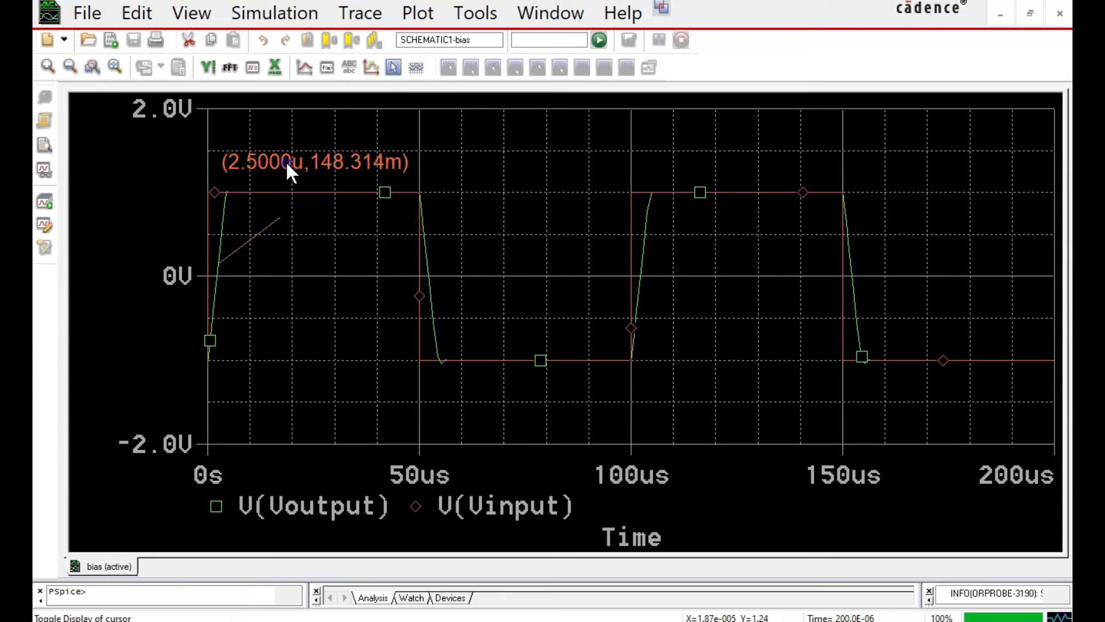
Reposition the first label's leader line so its outer end meets the underside of the 2.5us label text
left_click(271, 221)
left_click_drag(276, 218, 270, 179)
left_click(218, 255)
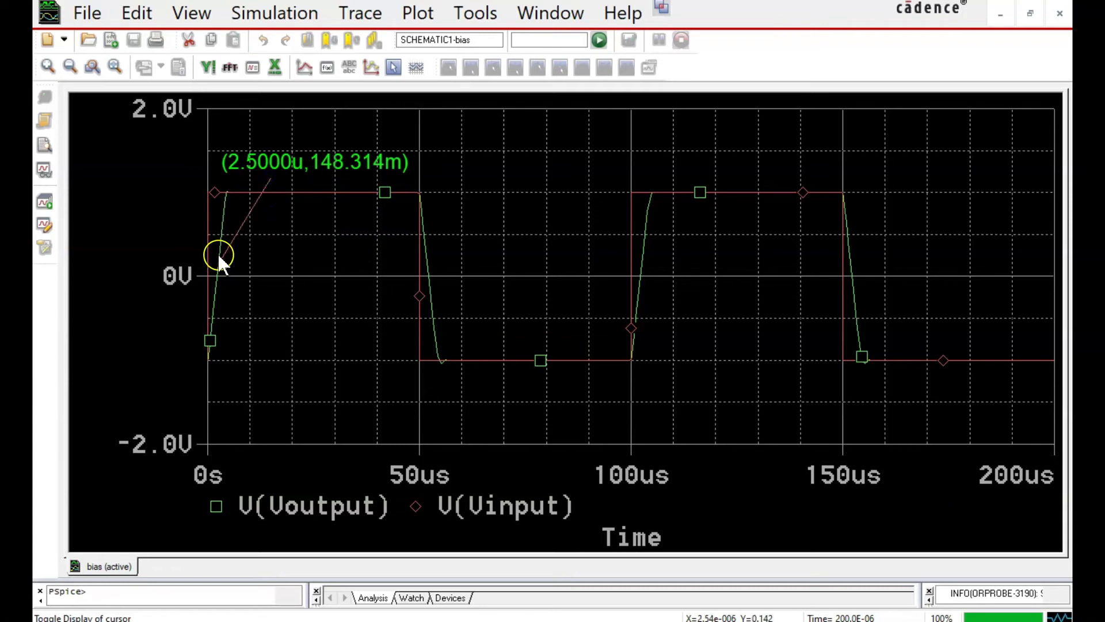
left_click(219, 302)
left_click(213, 271)
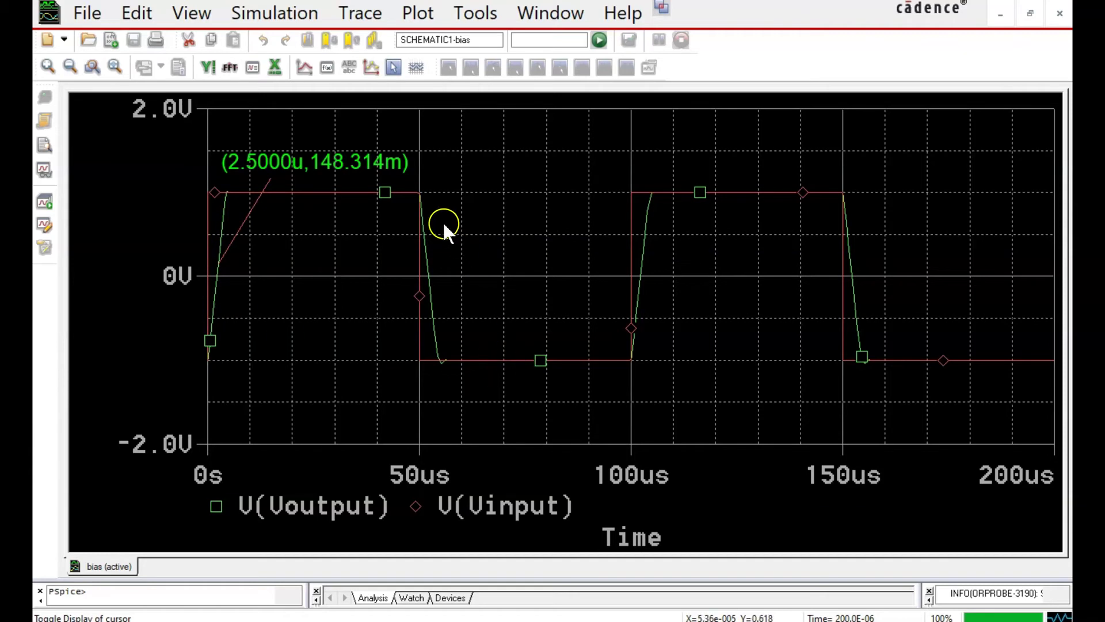
left_click(421, 240)
left_click(427, 196)
left_click(411, 198)
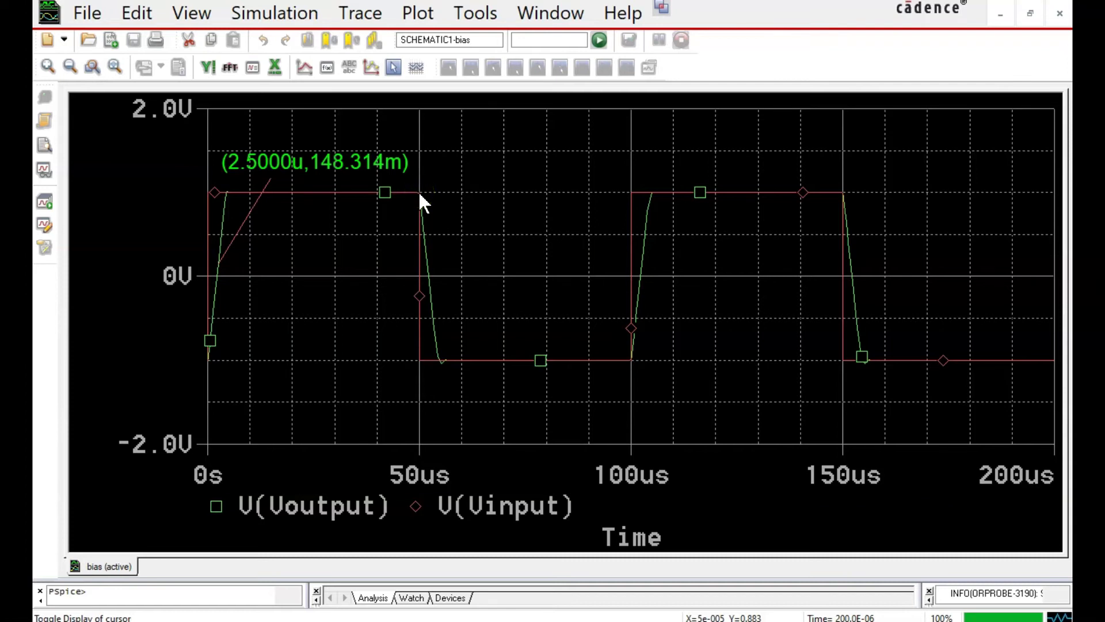
left_click_drag(420, 196, 427, 475)
Enable the plot cursors and move cursor 1 to 52.5us on V(Voutput) with the search command sfxv(52.5us)
left_click(394, 68)
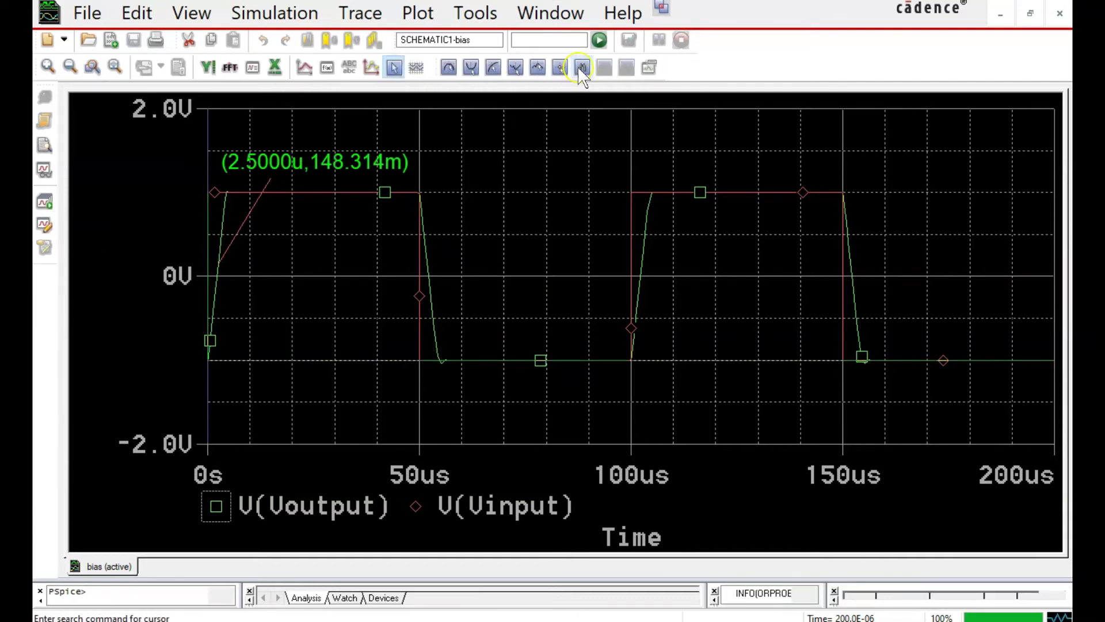
left_click(582, 67)
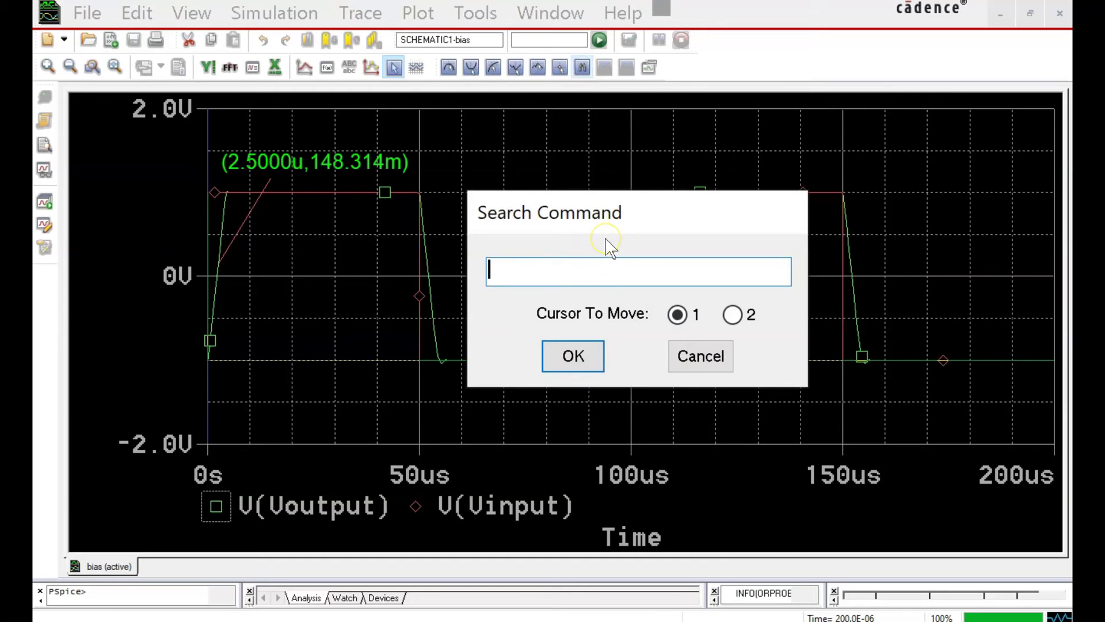
type("sfxv(5")
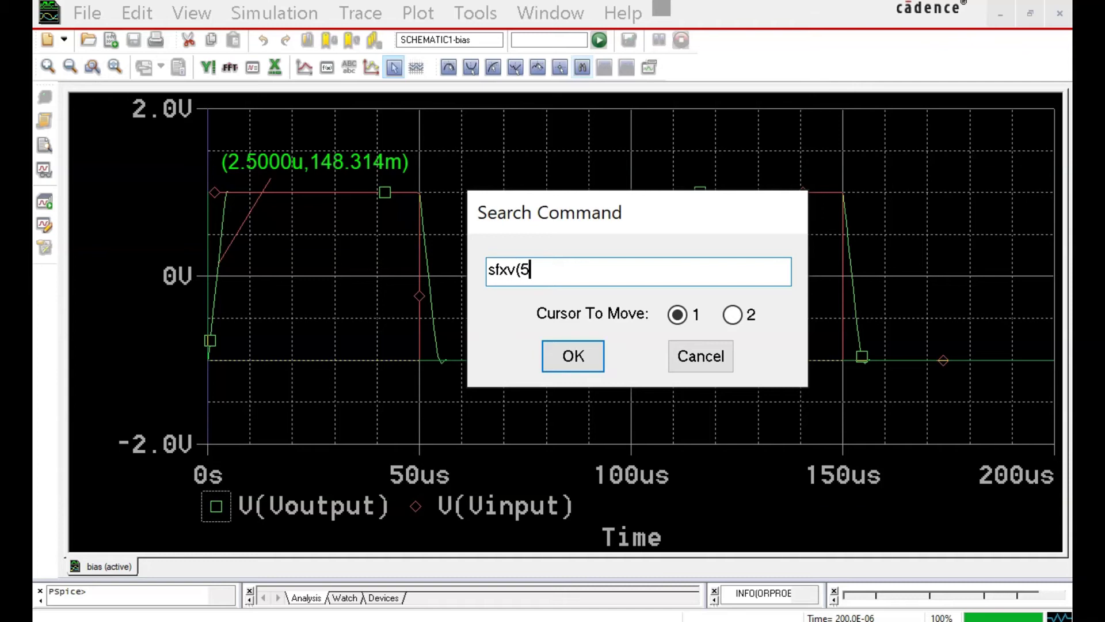
type("2.5us)")
key("Return")
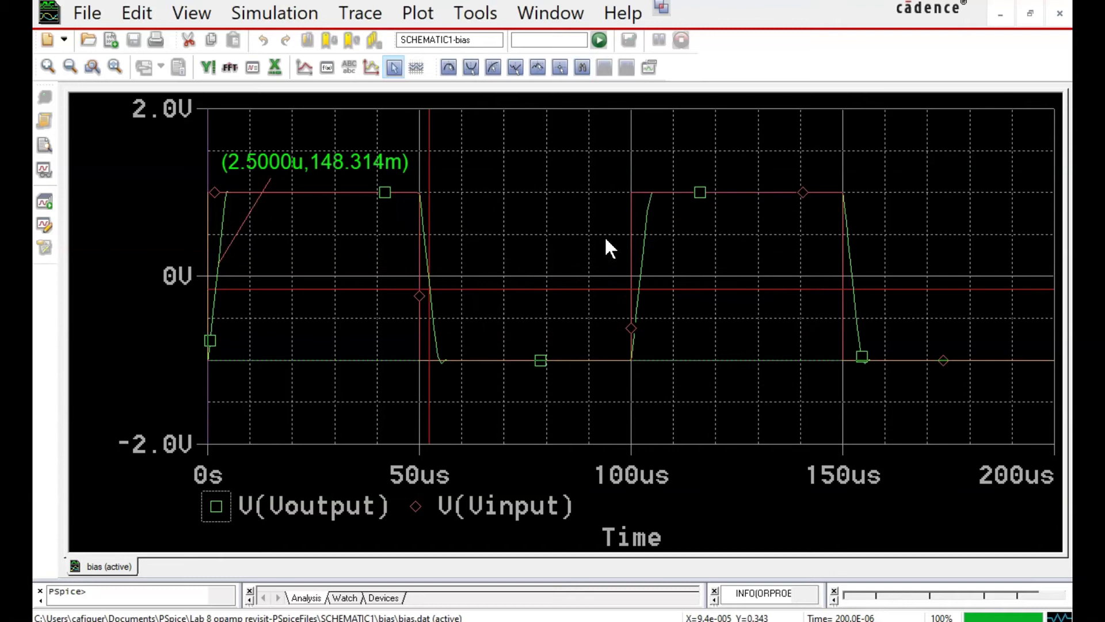
Label the 52.5us cursor point on V(Voutput), hide the cursors, and move the label text into the gap between the two positive pulses
left_click(651, 68)
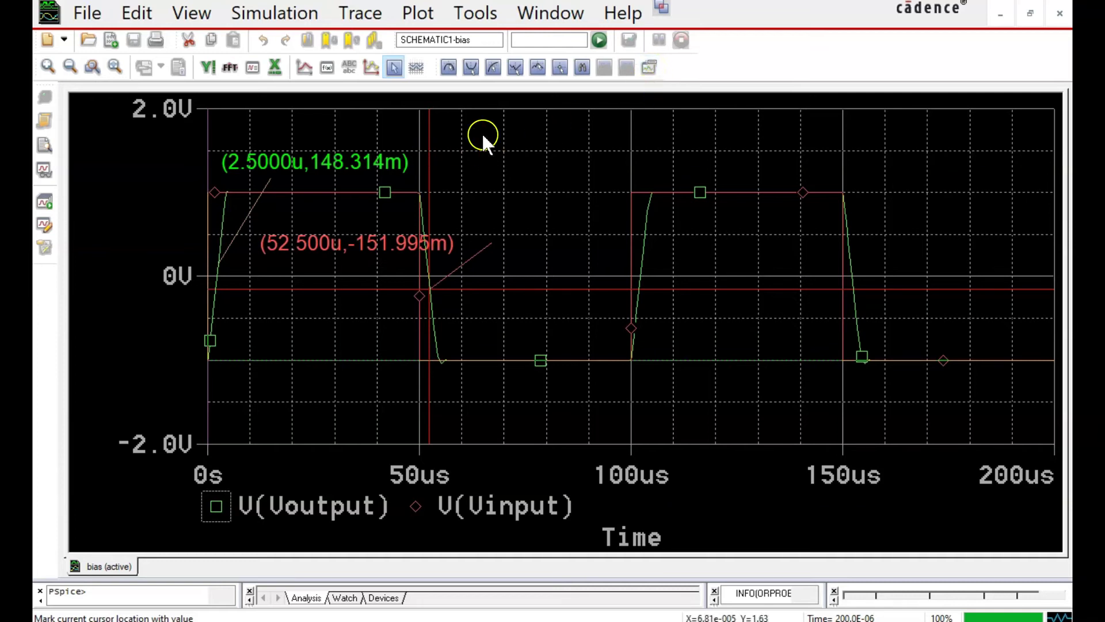
left_click(394, 67)
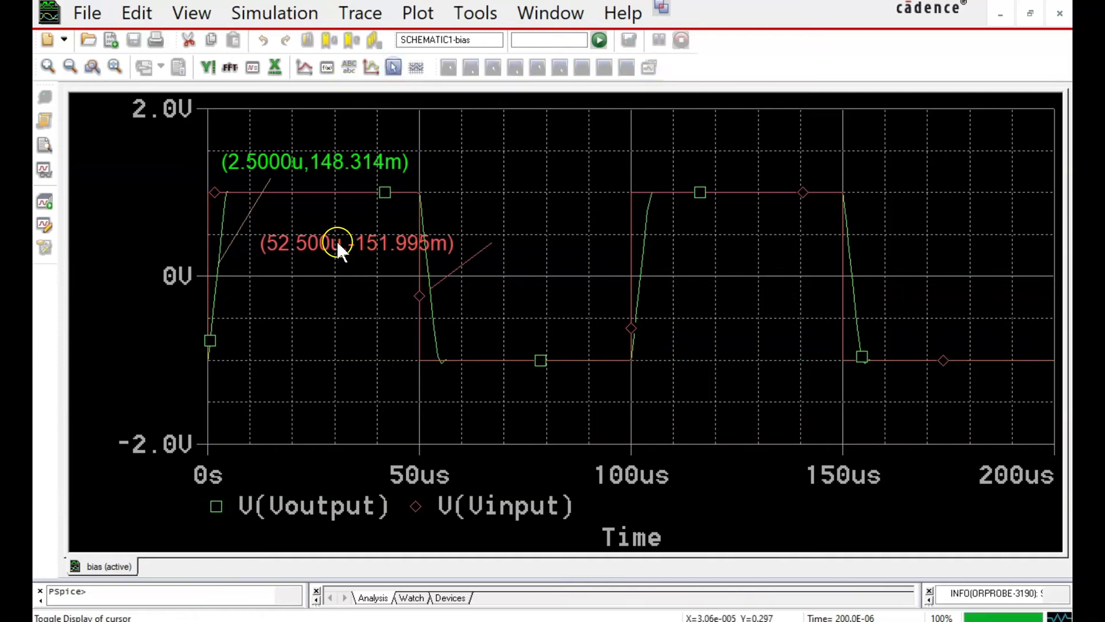
left_click_drag(326, 240, 542, 226)
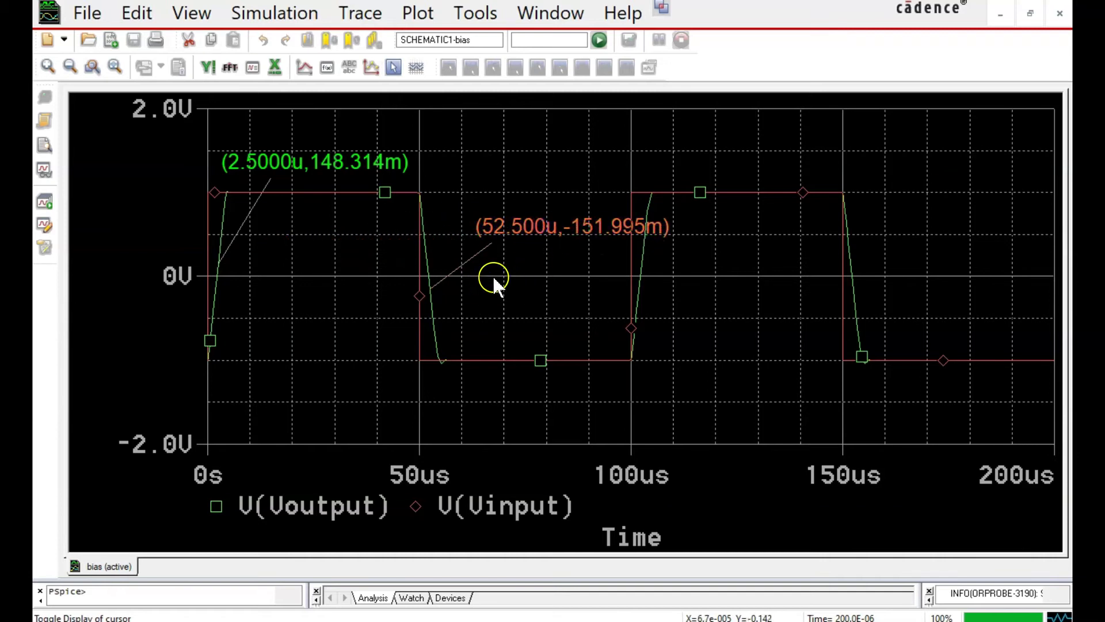